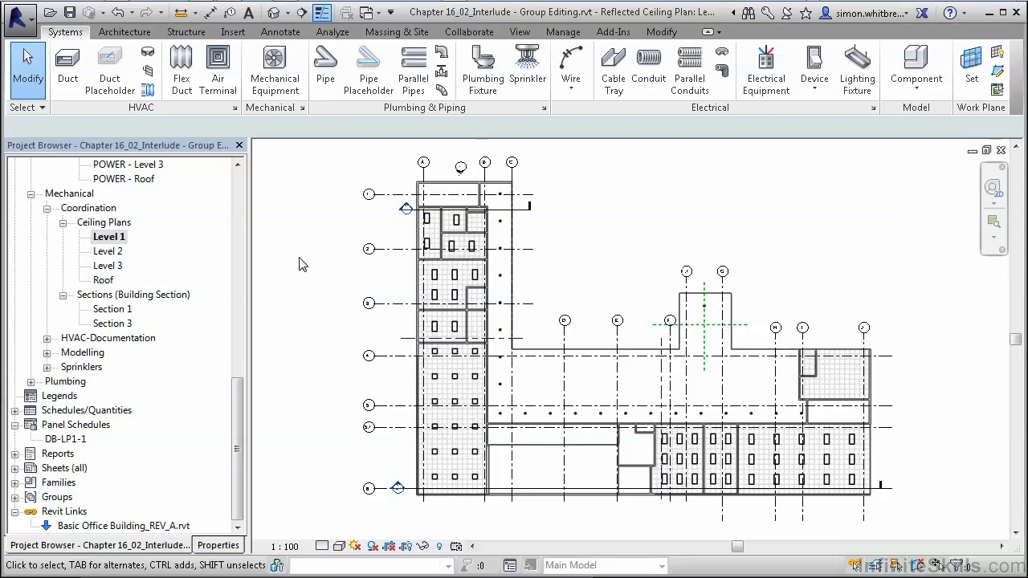
# - Open the Interlude - Group Editing 3D view and tile it beside the Level 1 ceiling plan
pyautogui.click(238, 281)
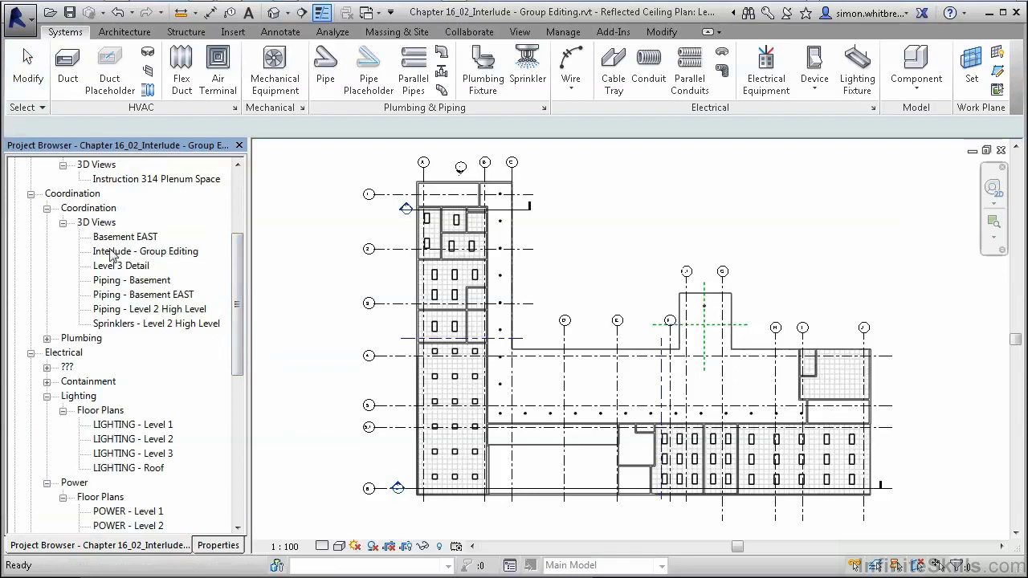
pyautogui.doubleClick(164, 252)
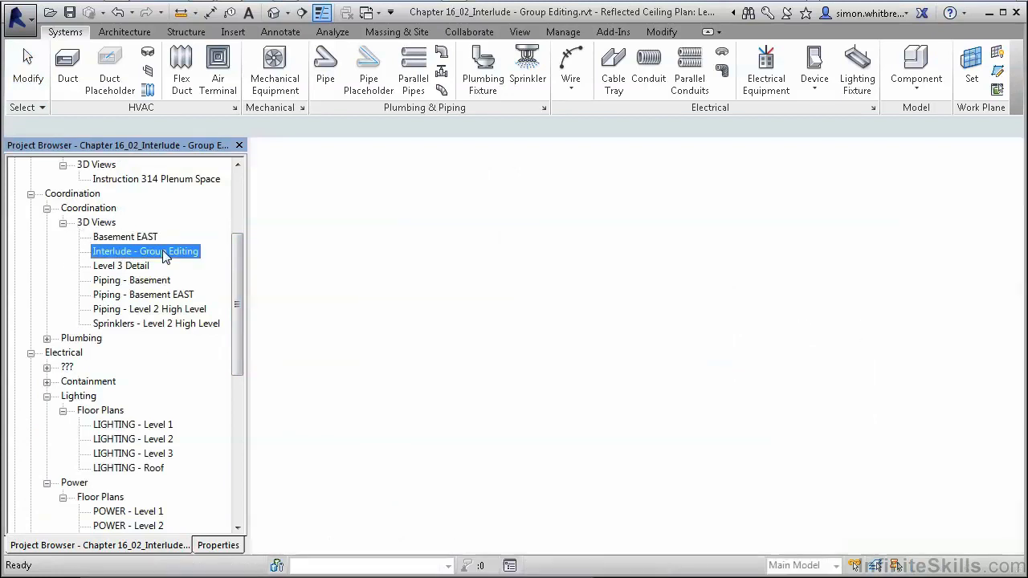
pyautogui.click(520, 32)
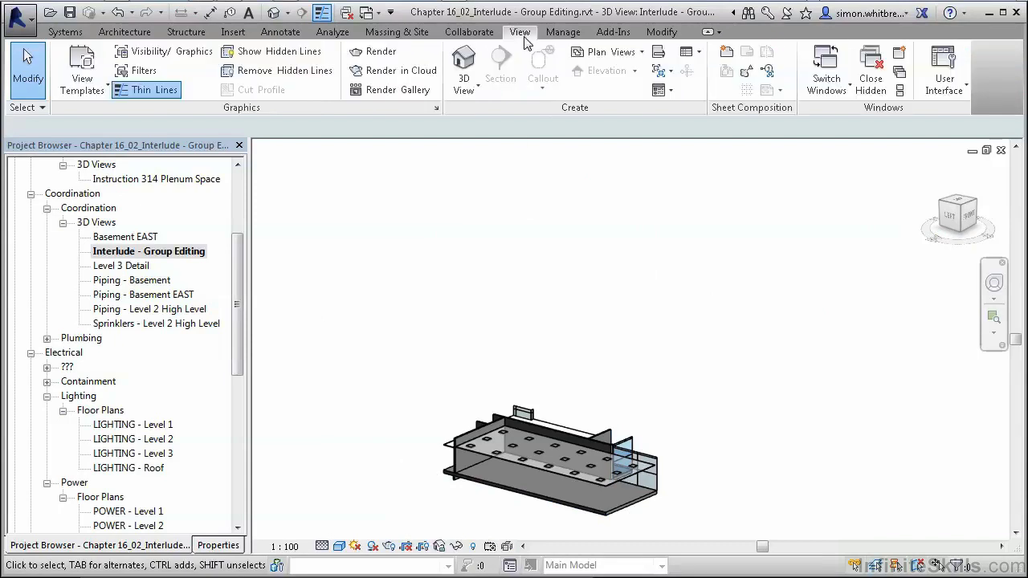
pyautogui.click(900, 89)
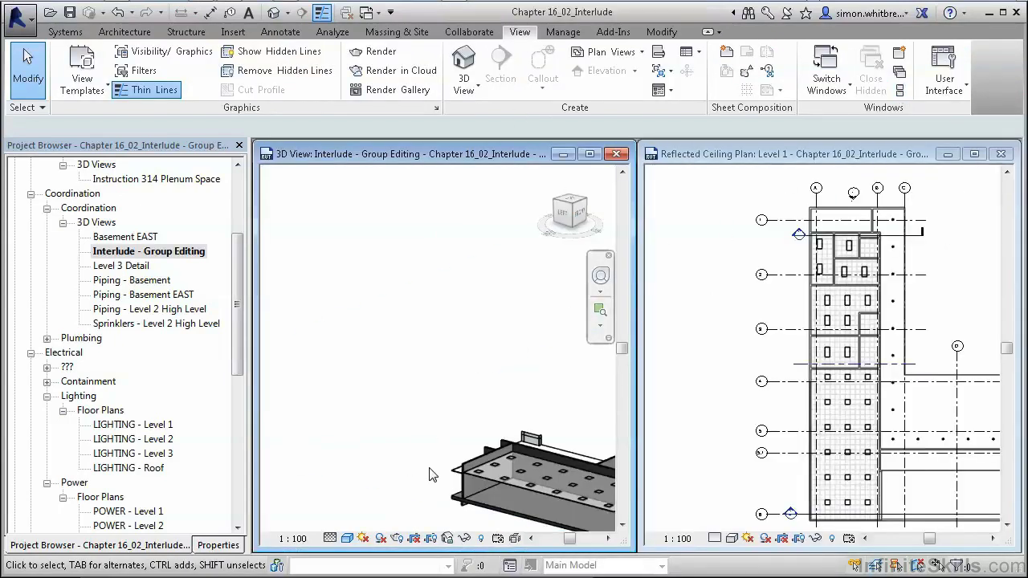
pyautogui.moveTo(441, 484); pyautogui.dragTo(326, 328, button='middle')
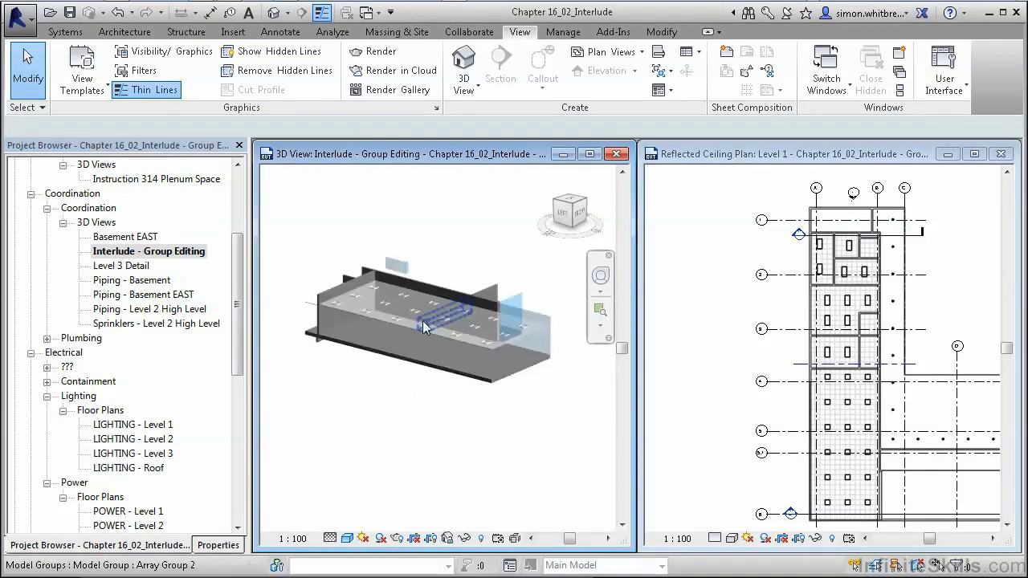
pyautogui.scroll(6, 424, 322)
pyautogui.scroll(-4, 409, 361)
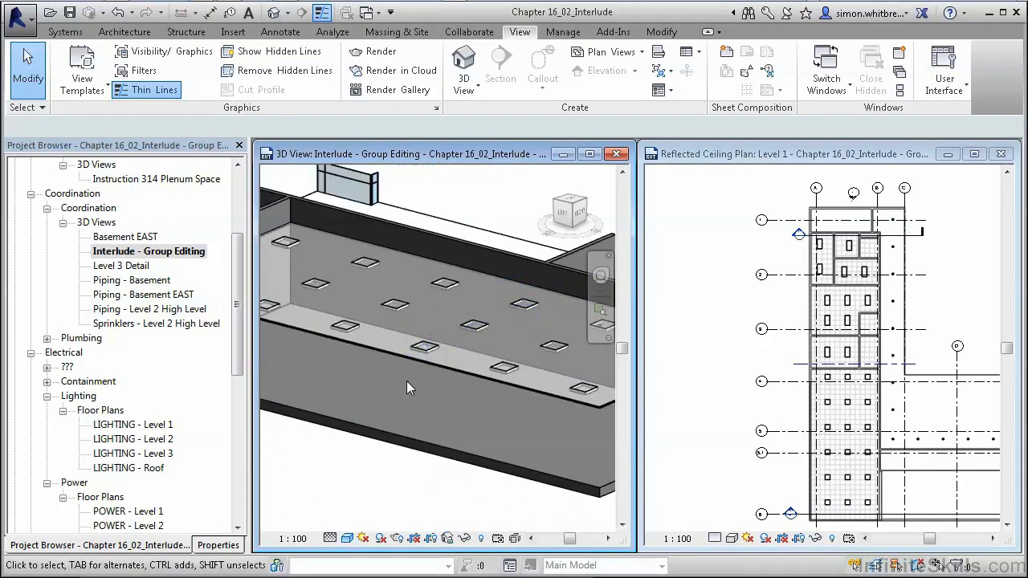
# - Inspect the host and elevation properties of a single ceiling light within the grouped array in the Level 1 ceiling plan
pyautogui.click(709, 431)
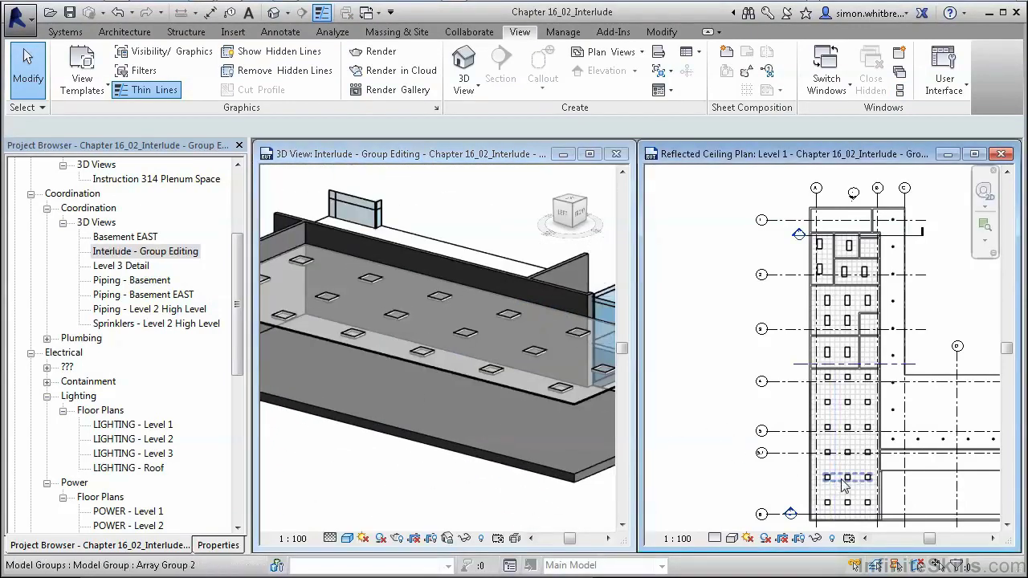
pyautogui.moveTo(869, 488); pyautogui.dragTo(825, 402, button='middle')
pyautogui.scroll(3, 819, 397)
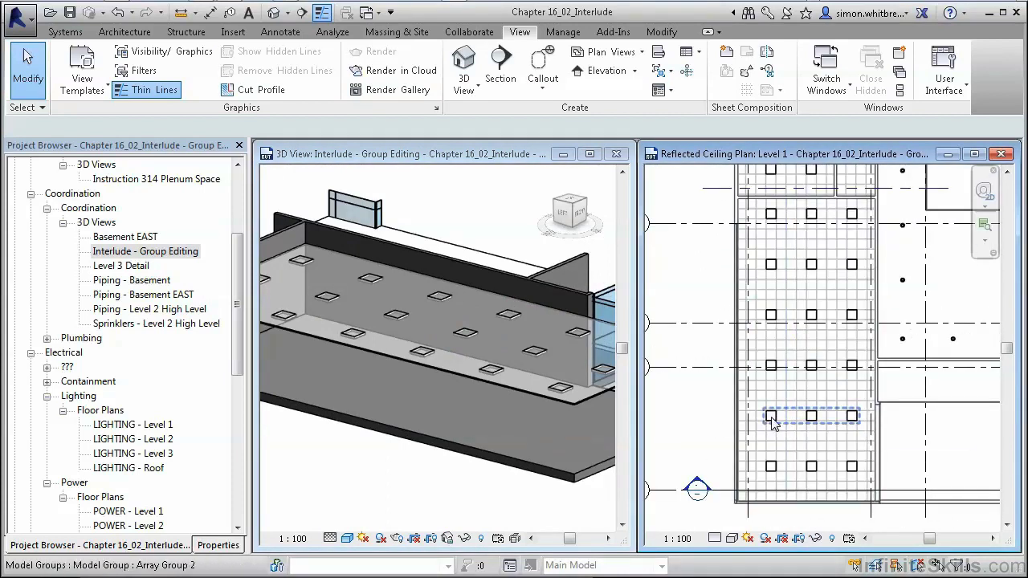
pyautogui.press('Tab')
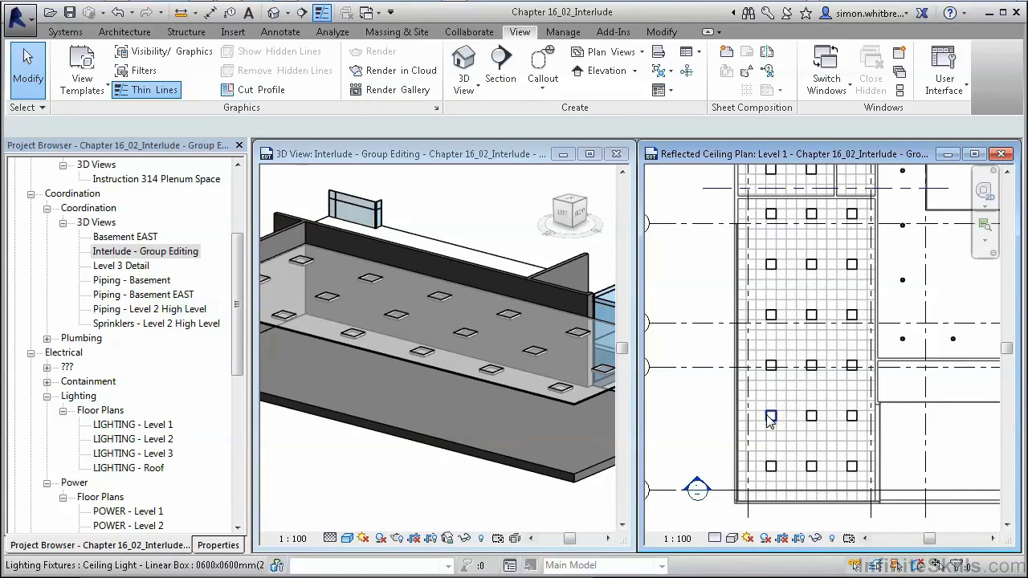
pyautogui.click(769, 418)
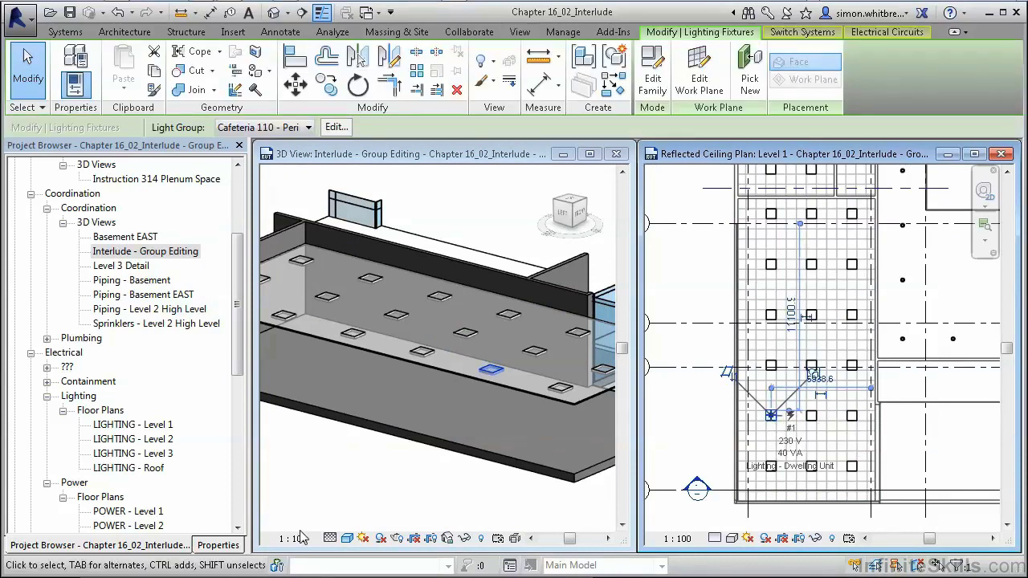
pyautogui.click(220, 546)
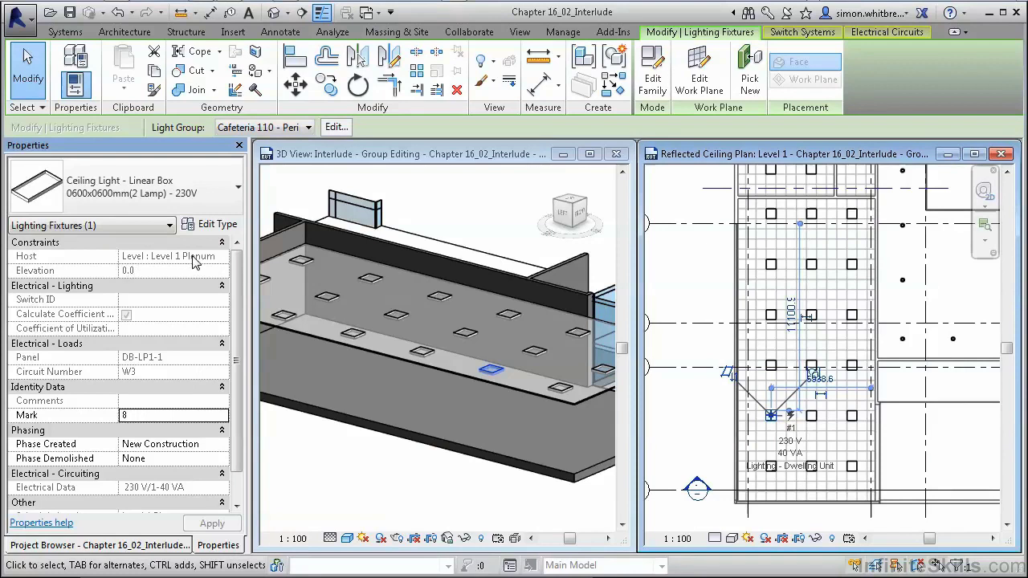
# - Turn on the Light Source subcategory of Lighting Fixtures in the Interlude - Group Editing 3D view
pyautogui.click(345, 482)
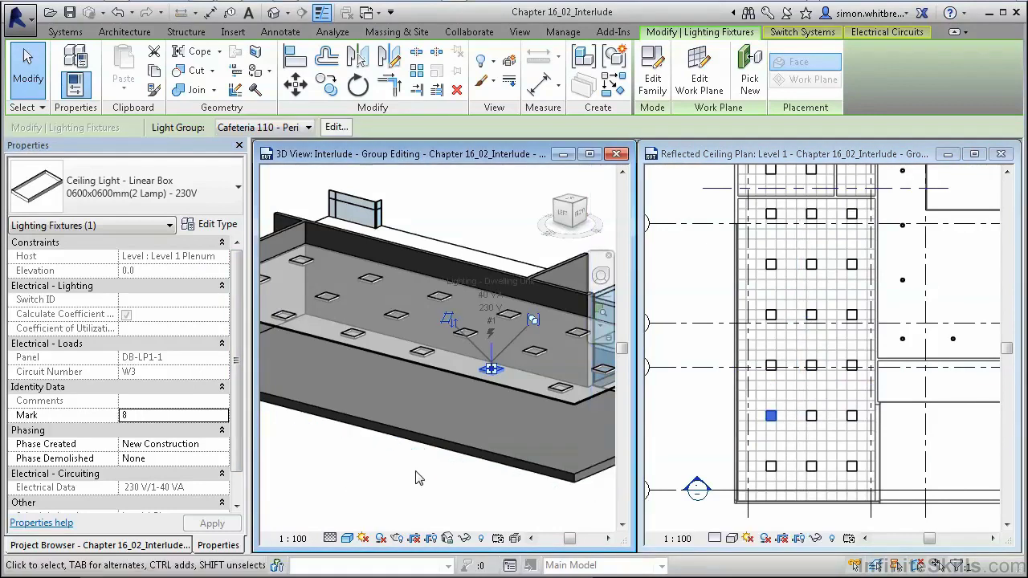
pyautogui.click(419, 480)
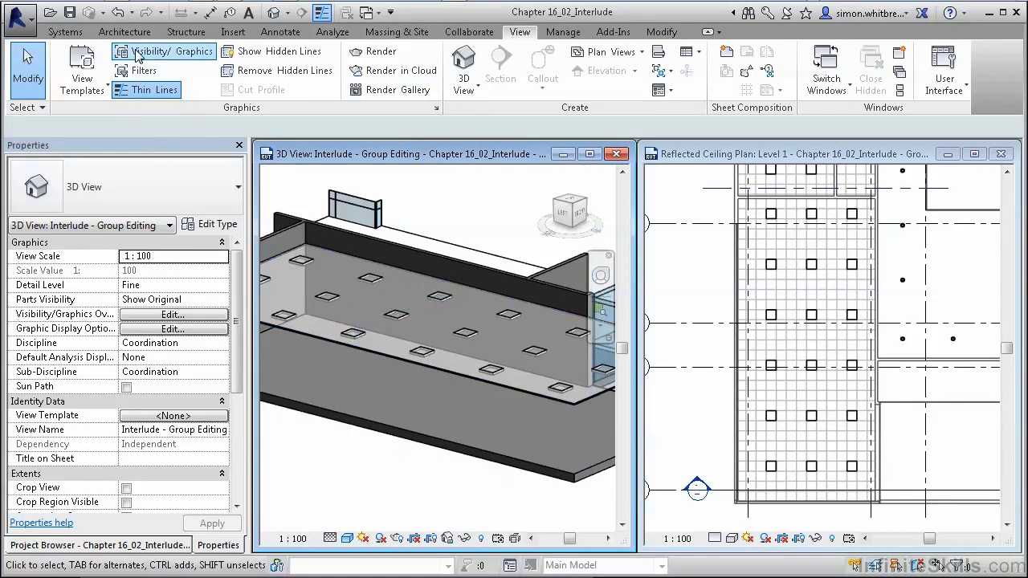
pyautogui.click(131, 51)
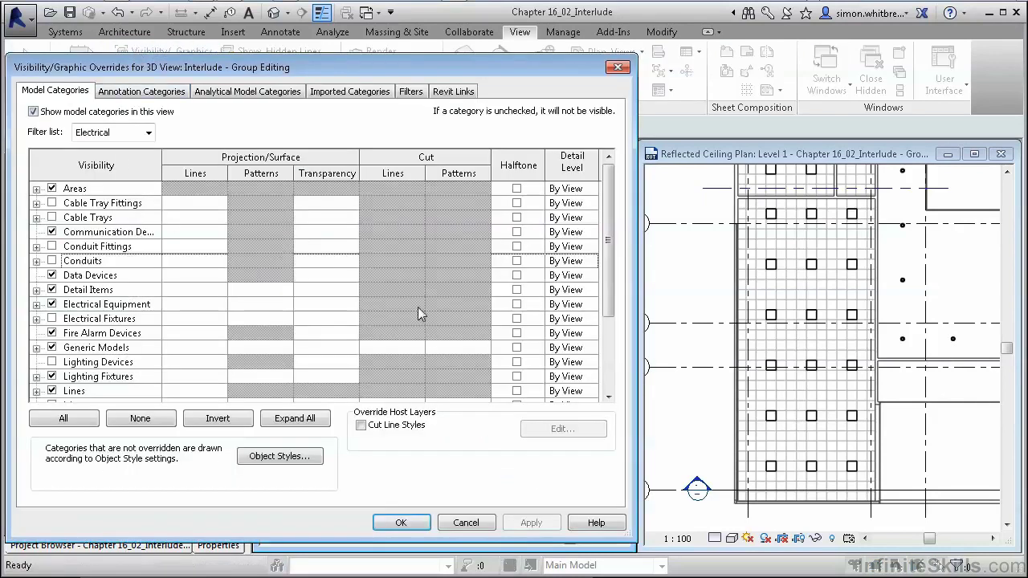
pyautogui.click(87, 383)
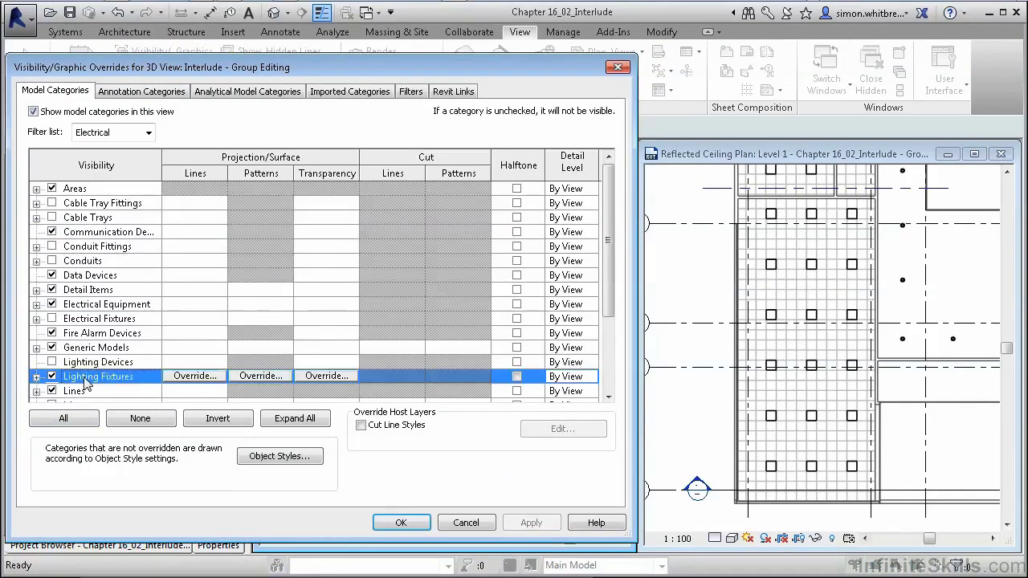
pyautogui.click(36, 376)
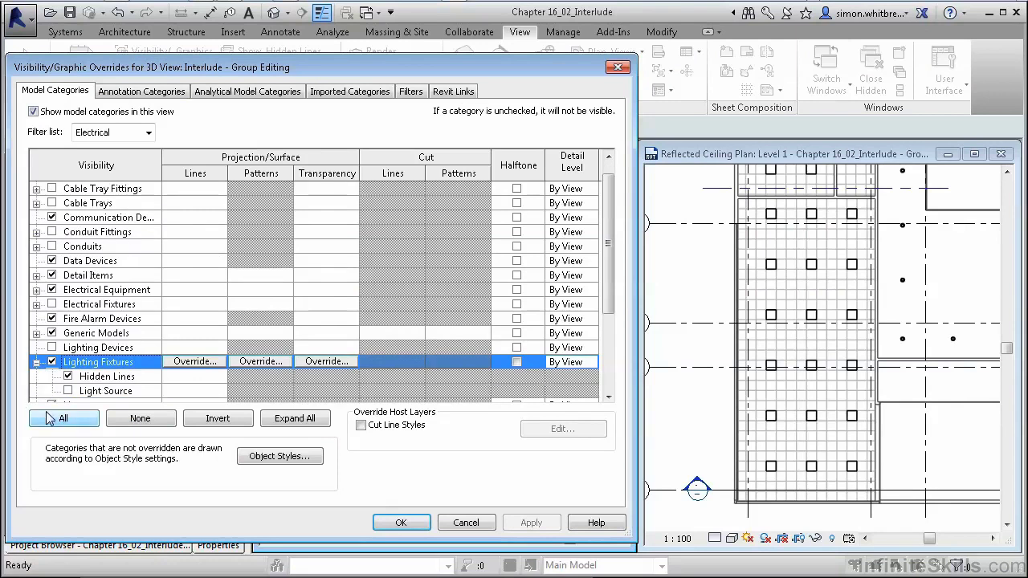
pyautogui.click(69, 391)
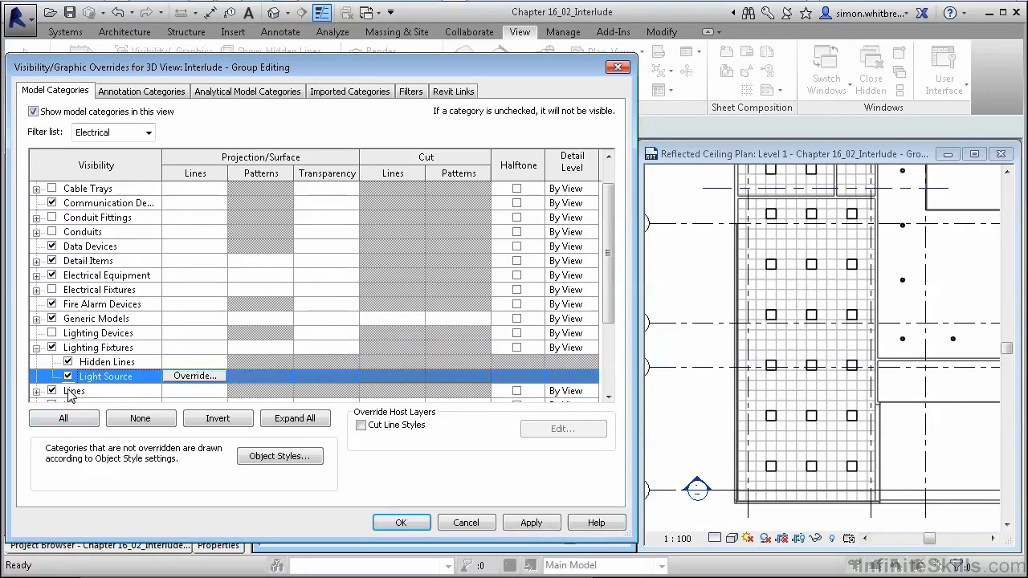
pyautogui.click(400, 523)
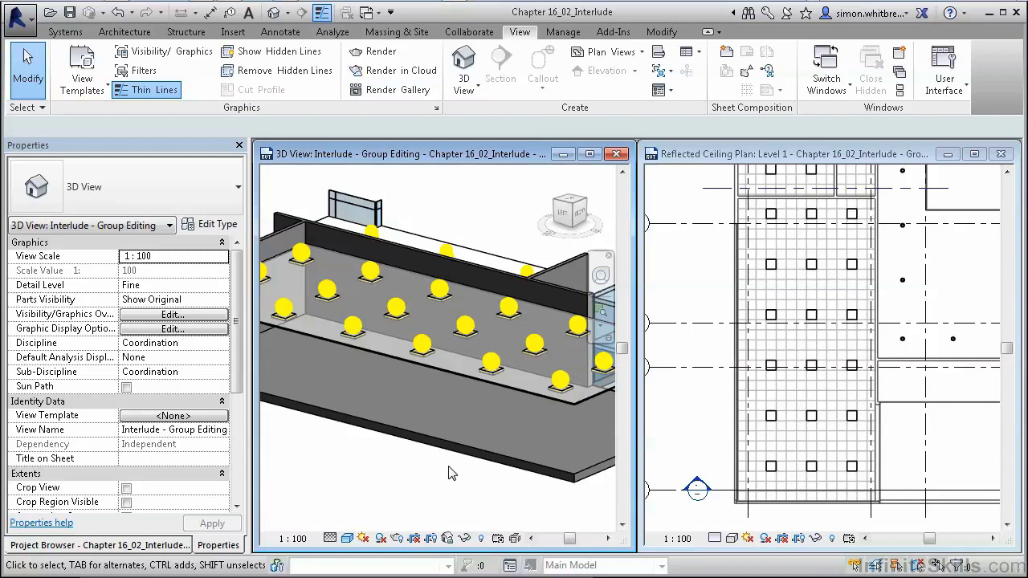
# - Start editing the nested Array Group 1 at the first light of the lowest row in the ceiling plan
pyautogui.click(768, 474)
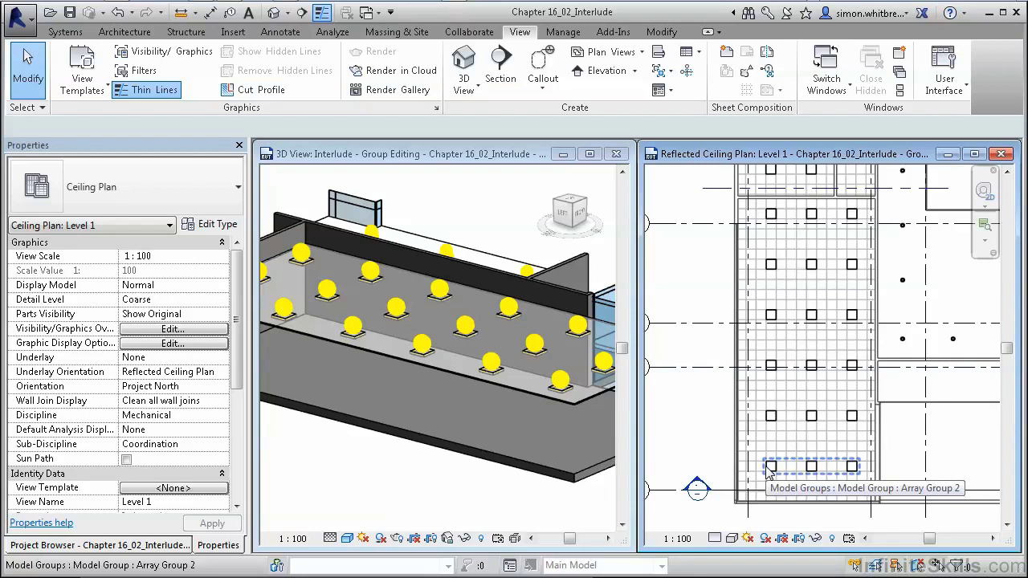
pyautogui.press('Tab')
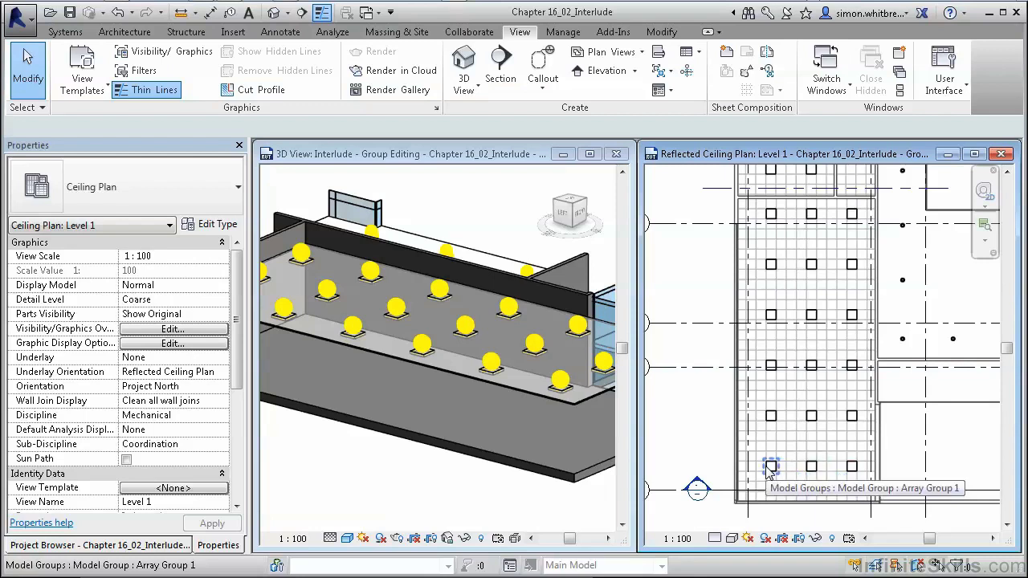
pyautogui.click(768, 469)
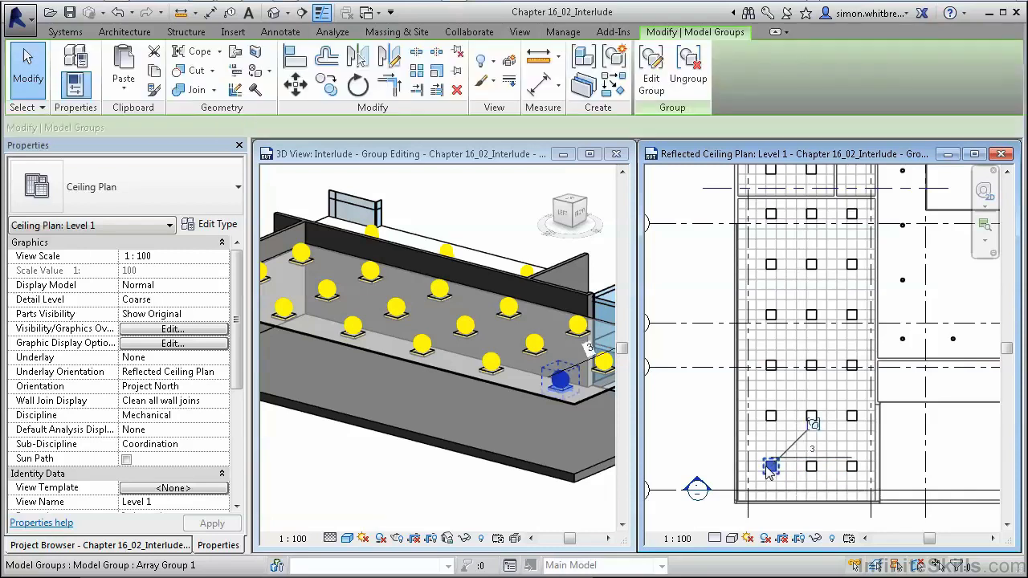
pyautogui.click(652, 71)
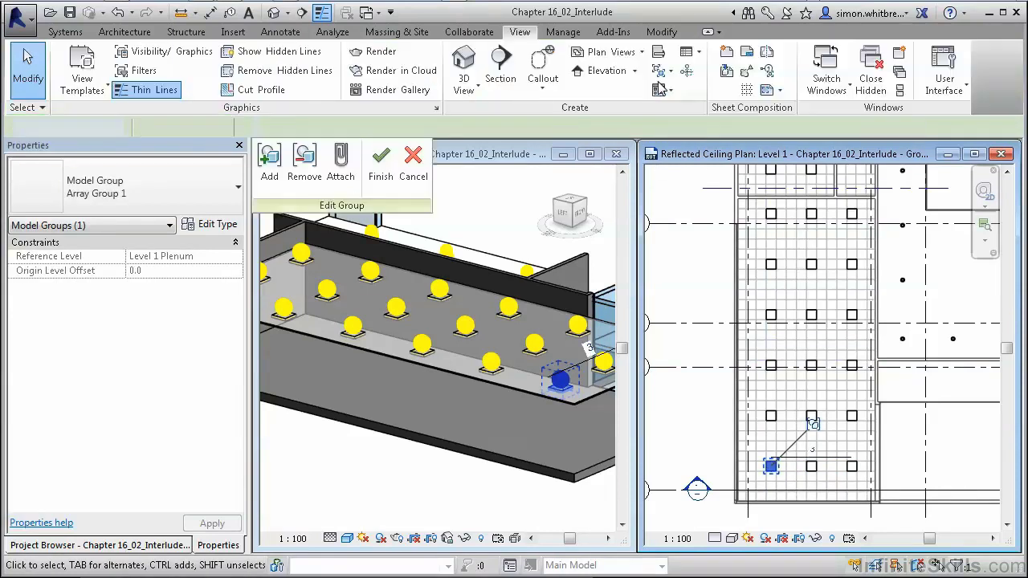
# - Rehost the group's ceiling light onto the compound ceiling with Pick New, using the Face placement option
pyautogui.click(772, 476)
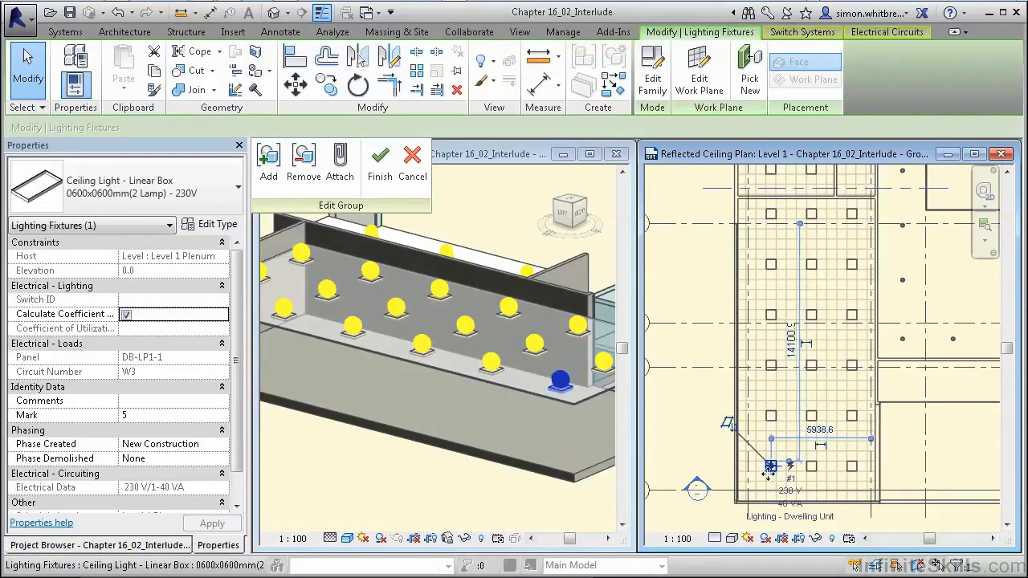
pyautogui.click(755, 86)
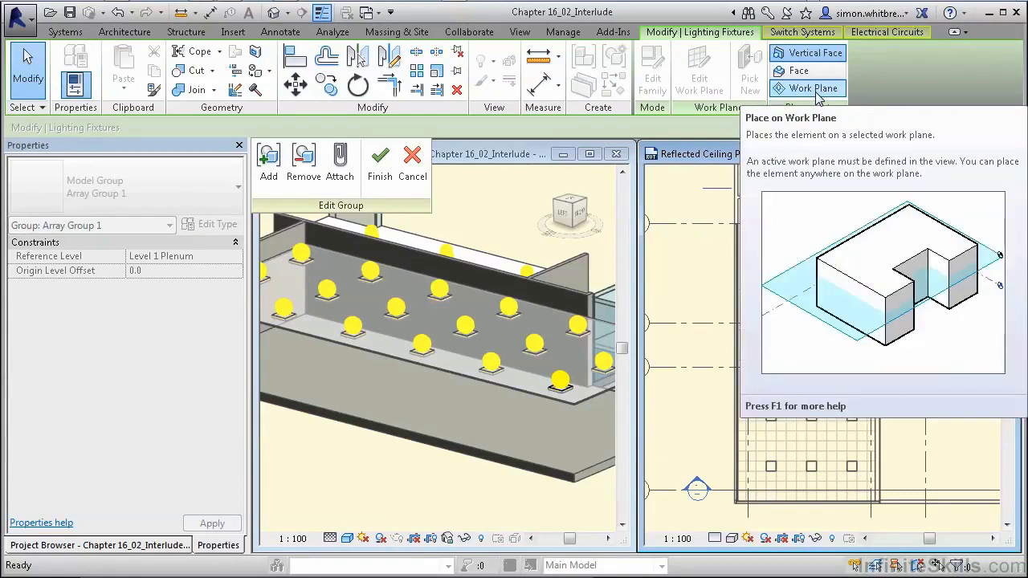
pyautogui.click(797, 72)
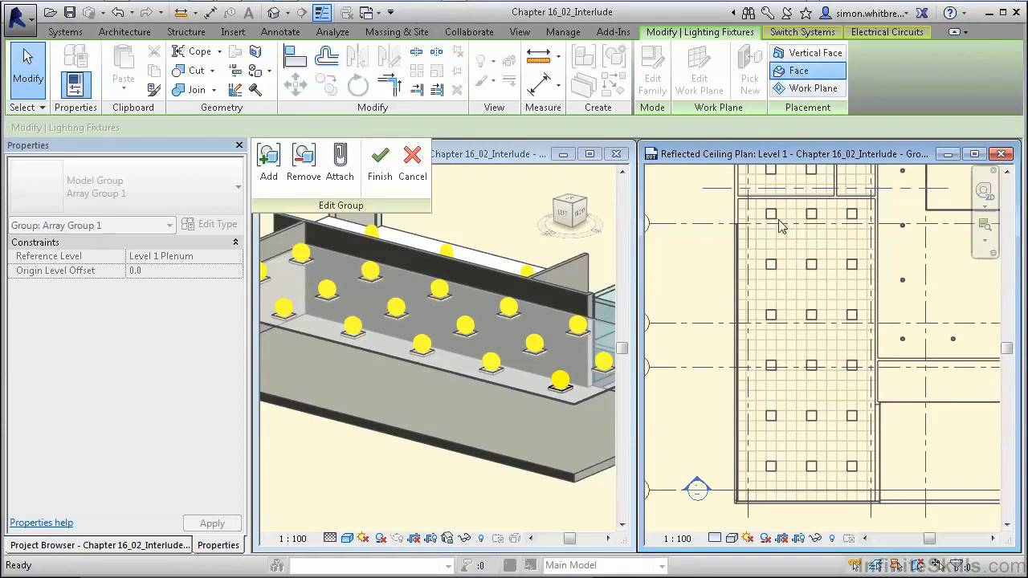
pyautogui.click(771, 472)
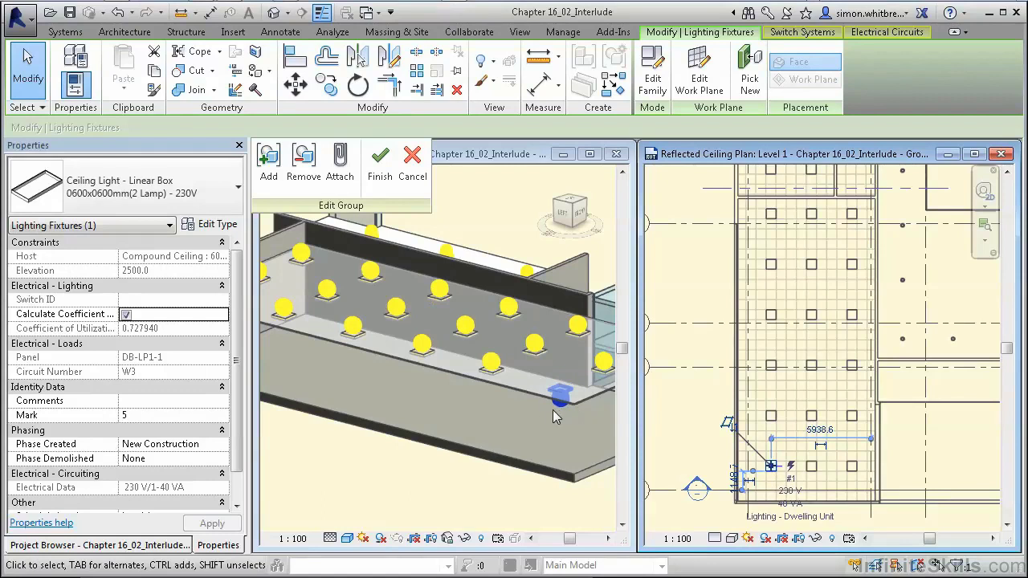
# - Finish editing the array group, accept the switch system warnings and clear the selection
pyautogui.click(377, 174)
pyautogui.click(378, 175)
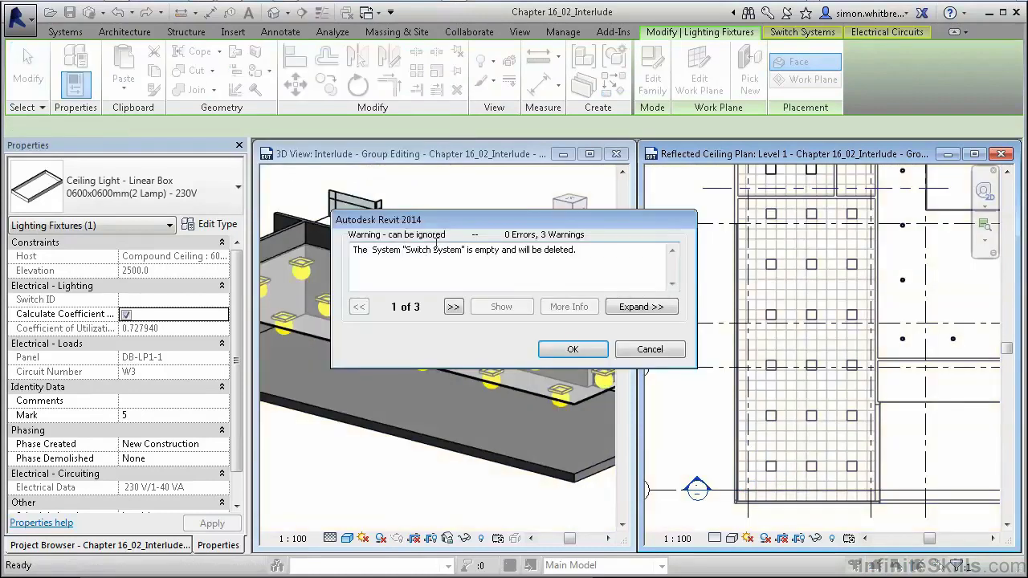
pyautogui.moveTo(433, 222); pyautogui.dragTo(194, 78)
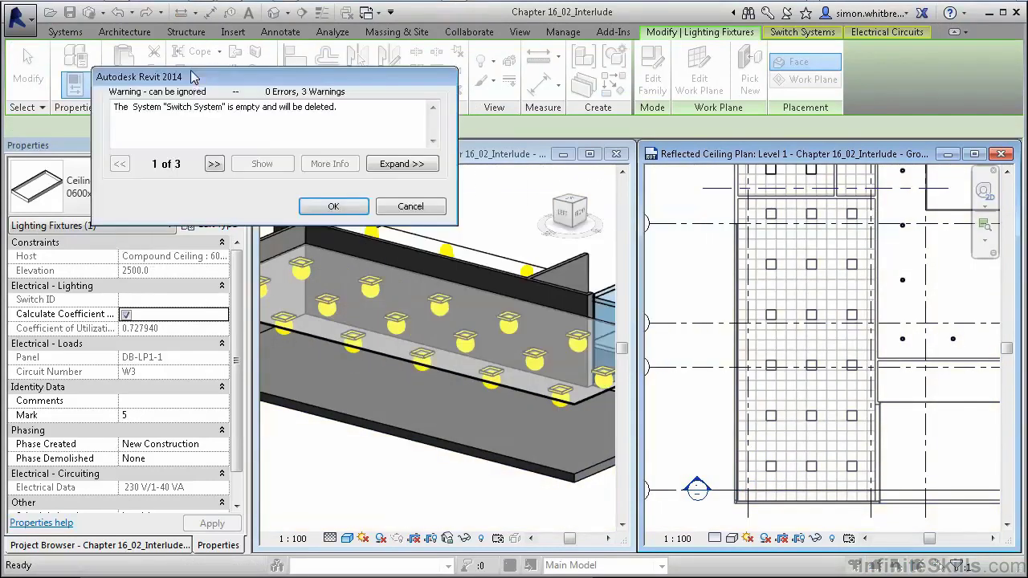
pyautogui.click(332, 206)
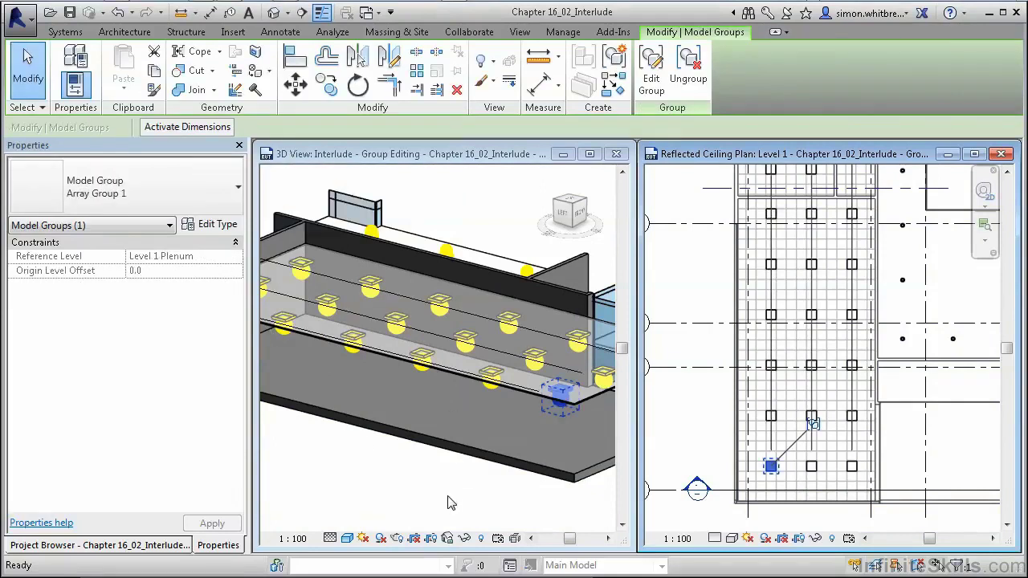
pyautogui.click(677, 430)
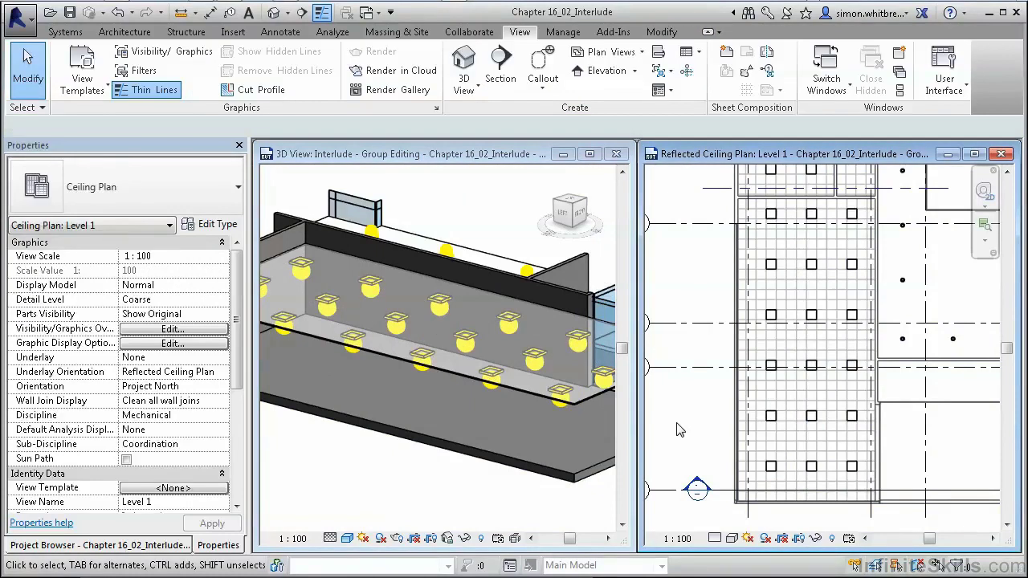
# - Open the Lighting Fixture Schedule and maximize its window
pyautogui.click(117, 545)
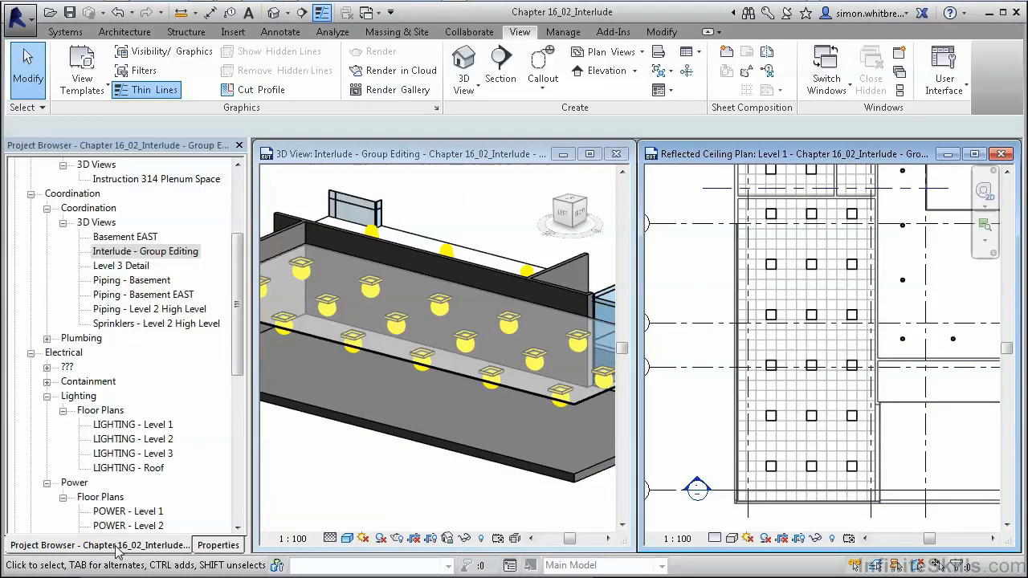
pyautogui.moveTo(241, 356); pyautogui.dragTo(231, 520)
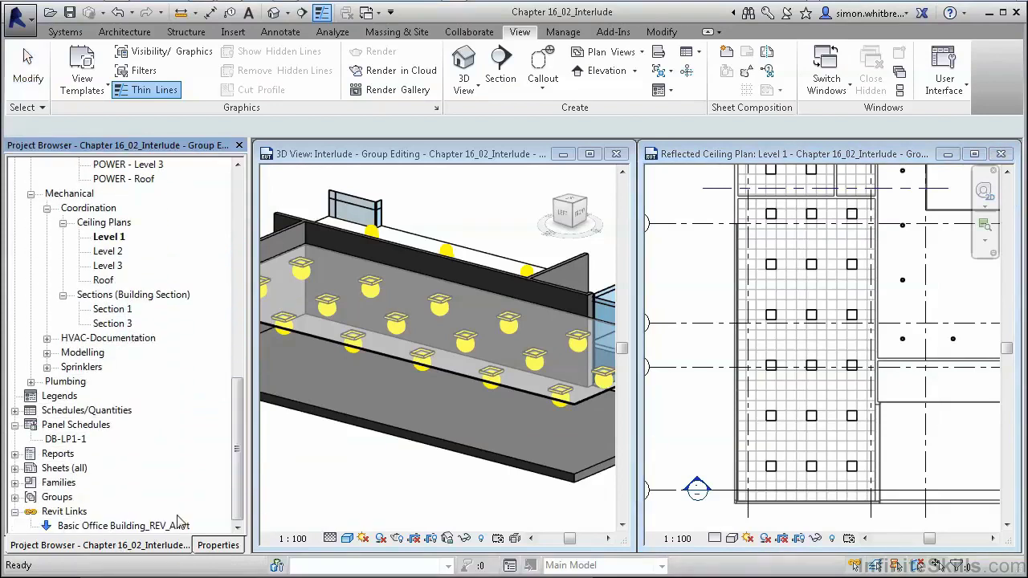
pyautogui.click(14, 410)
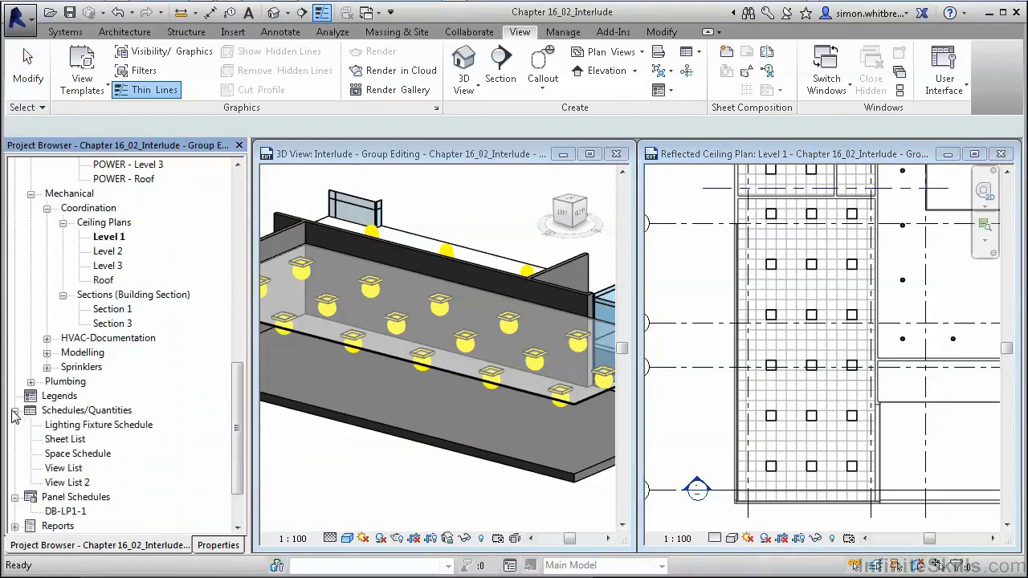
pyautogui.doubleClick(78, 426)
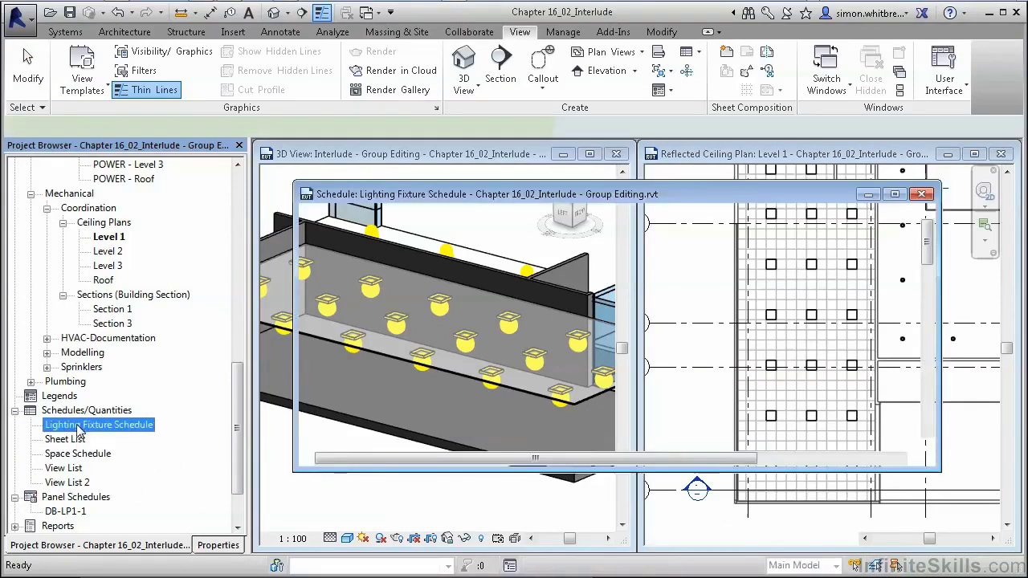
pyautogui.doubleClick(615, 197)
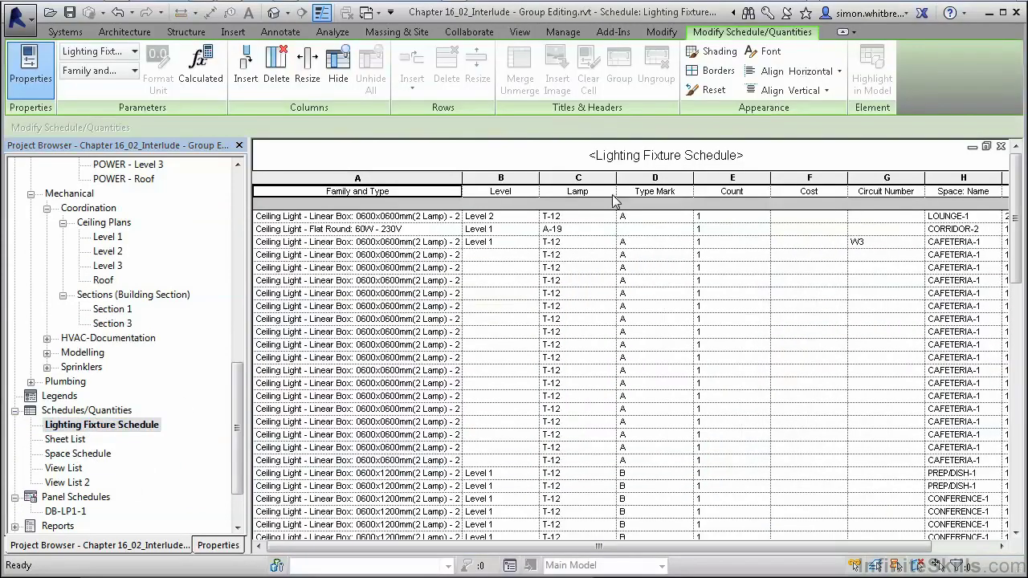